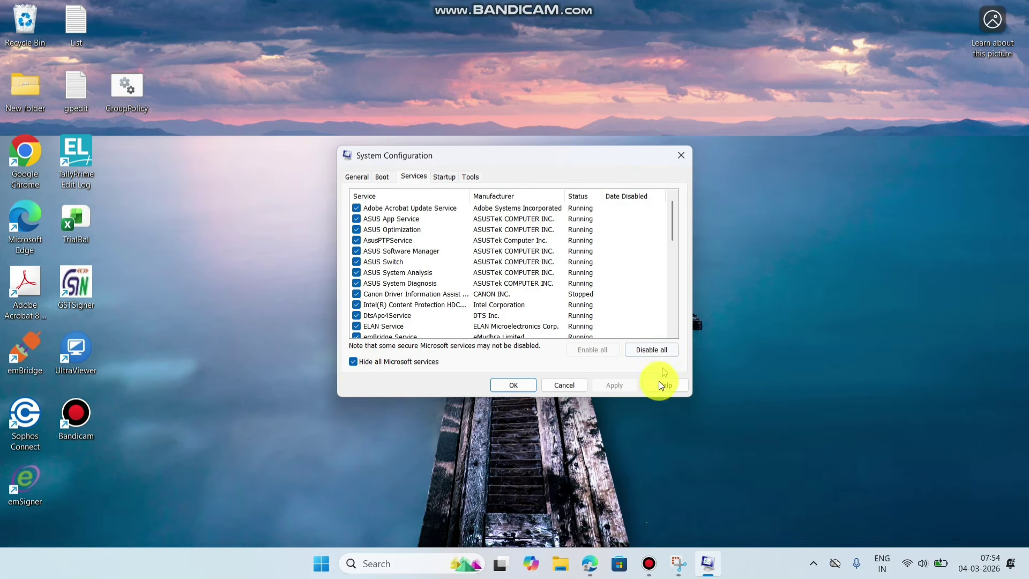
Disable all the listed non-Microsoft services, apply the change, and exit System Configuration without restarting.
{"action": "left_click", "coordinate": [644, 349]}
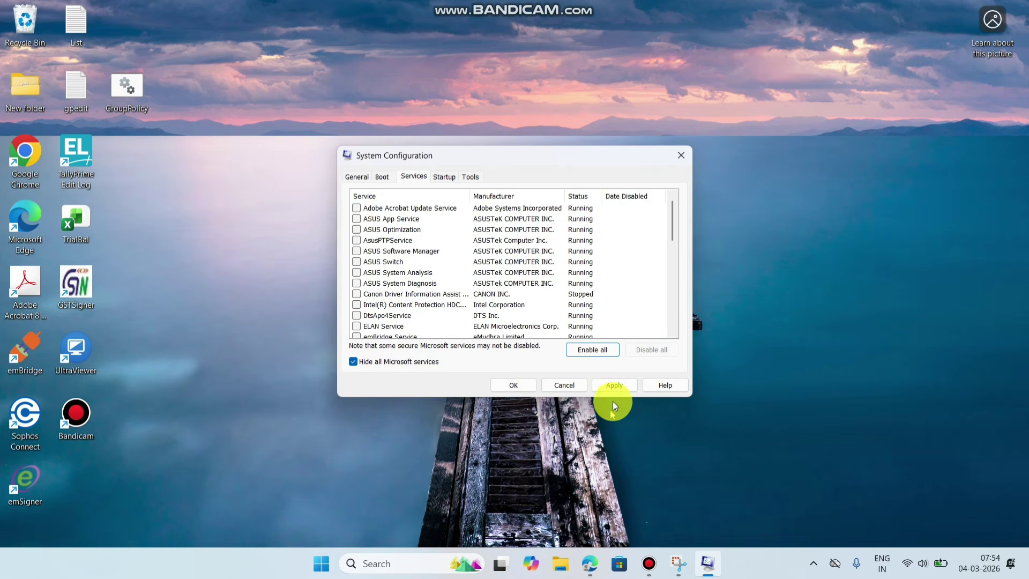
{"action": "left_click", "coordinate": [608, 385]}
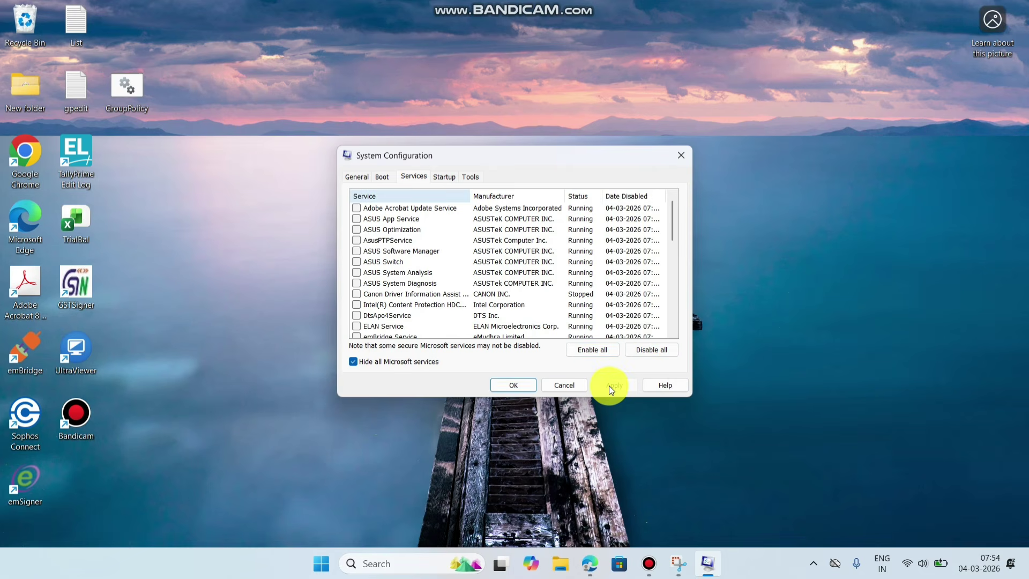
{"action": "left_click", "coordinate": [504, 384]}
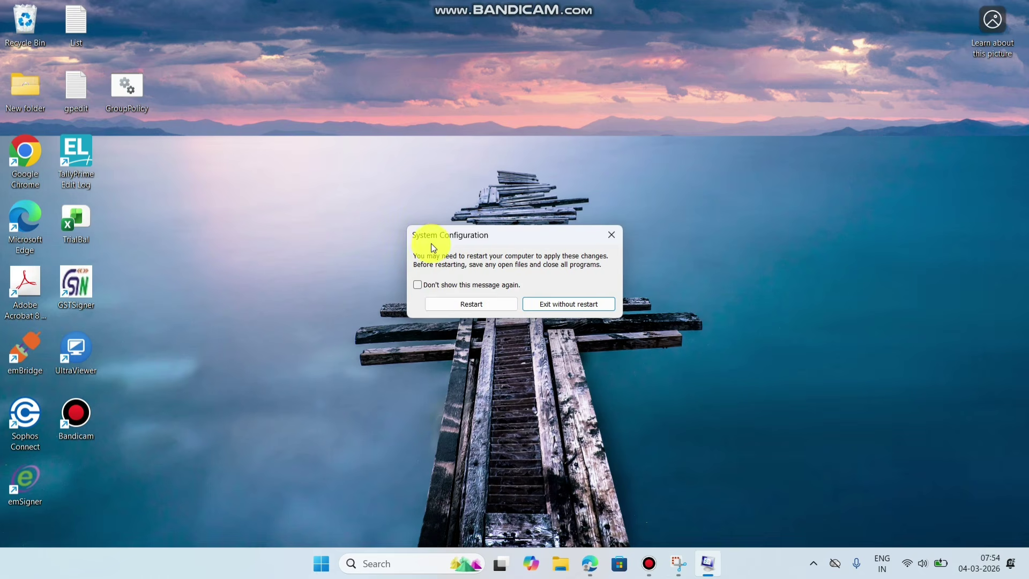
{"action": "left_click", "coordinate": [567, 303]}
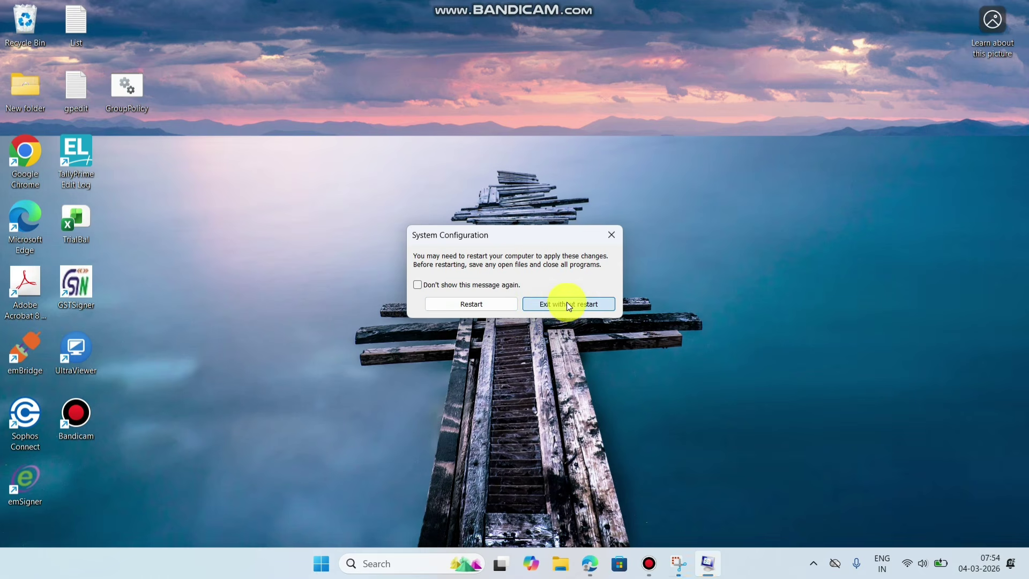
Search Windows for "services", run the Services console as administrator, and widen the Name column to fit the full service names.
{"action": "left_click", "coordinate": [383, 564]}
{"action": "type", "text": "s"}
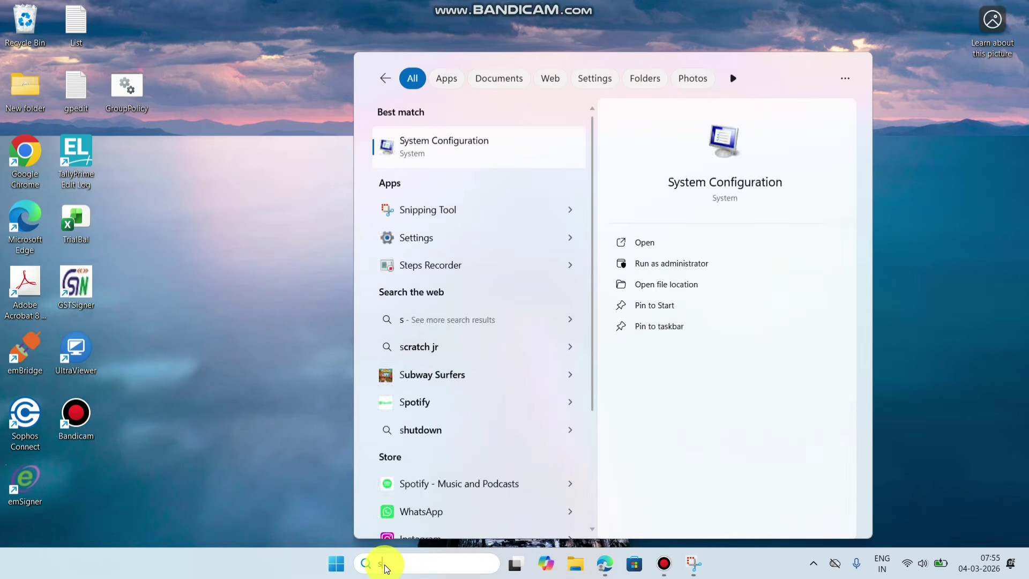
{"action": "type", "text": "ervices"}
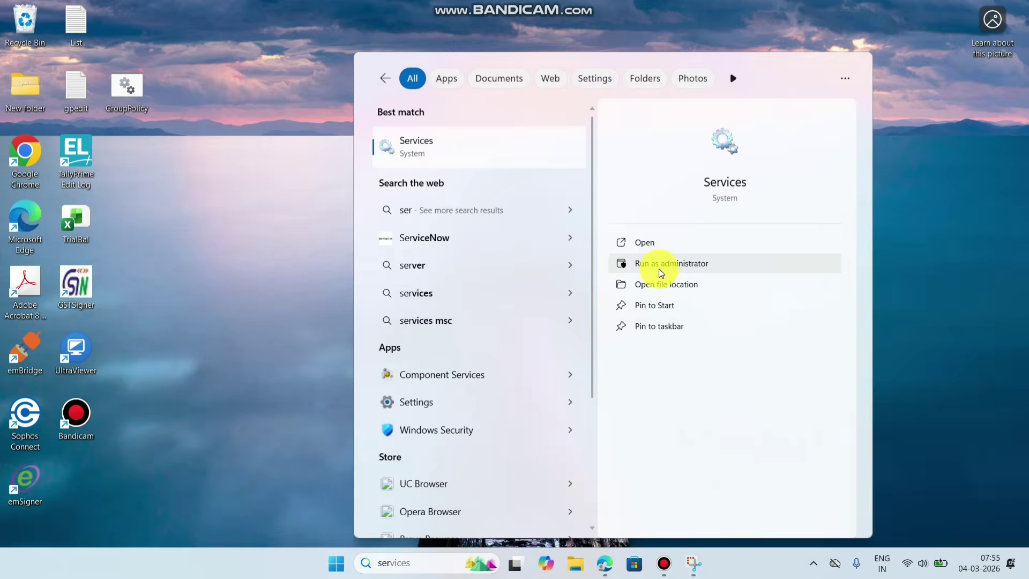
{"action": "left_click", "coordinate": [660, 270]}
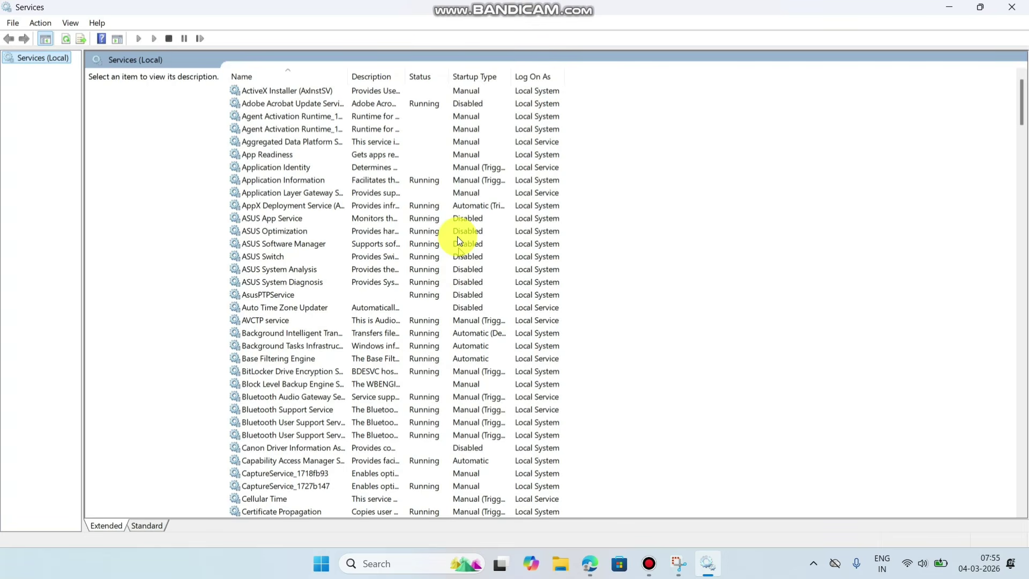
{"action": "scroll", "coordinate": [330, 114], "scroll_direction": "down", "scroll_amount": 10}
{"action": "double_click", "coordinate": [347, 76]}
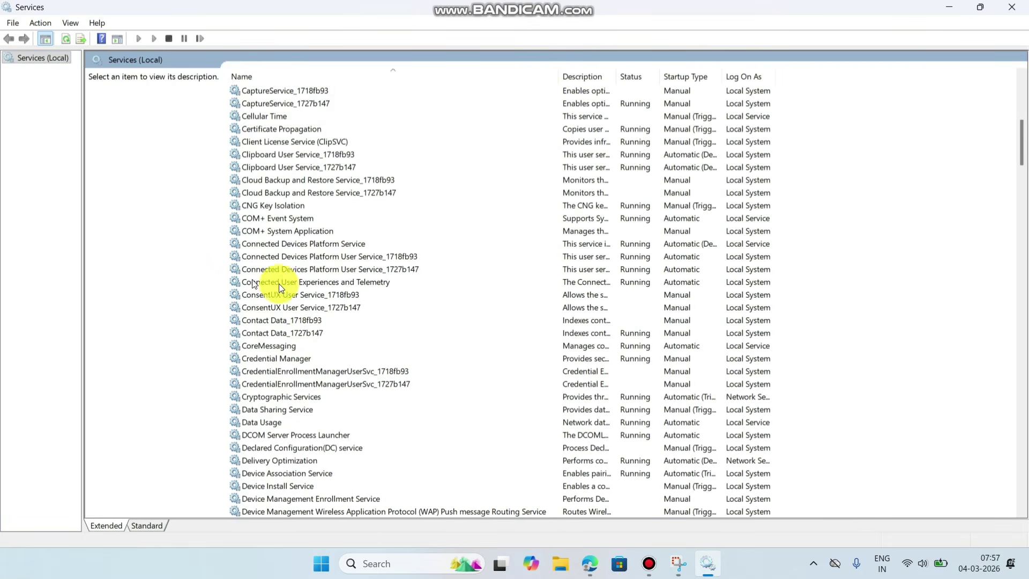
Set the Connected User Experiences and Telemetry service's startup type to Disabled, stop the service, and apply the change.
{"action": "double_click", "coordinate": [353, 283]}
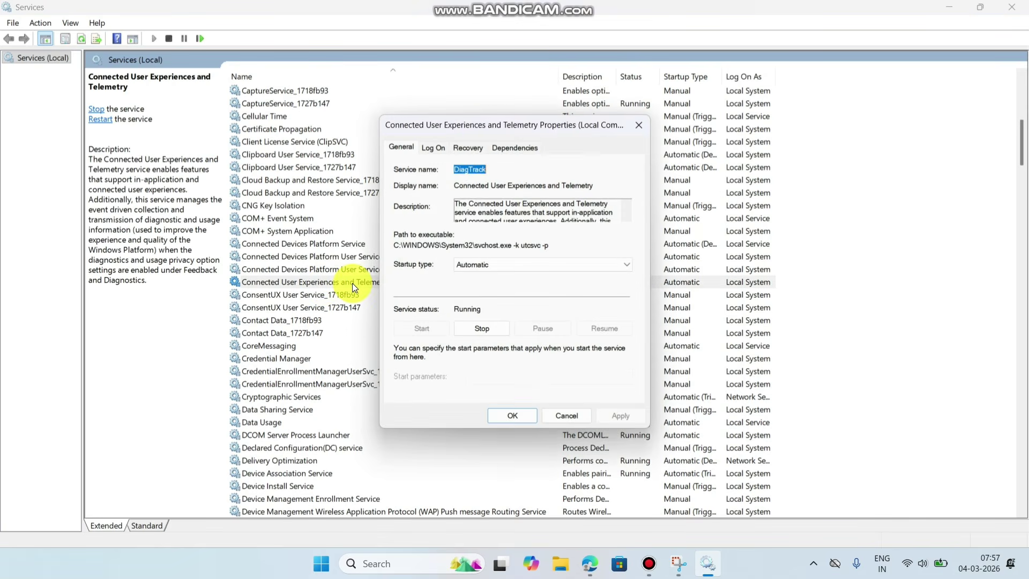
{"action": "left_click", "coordinate": [480, 266]}
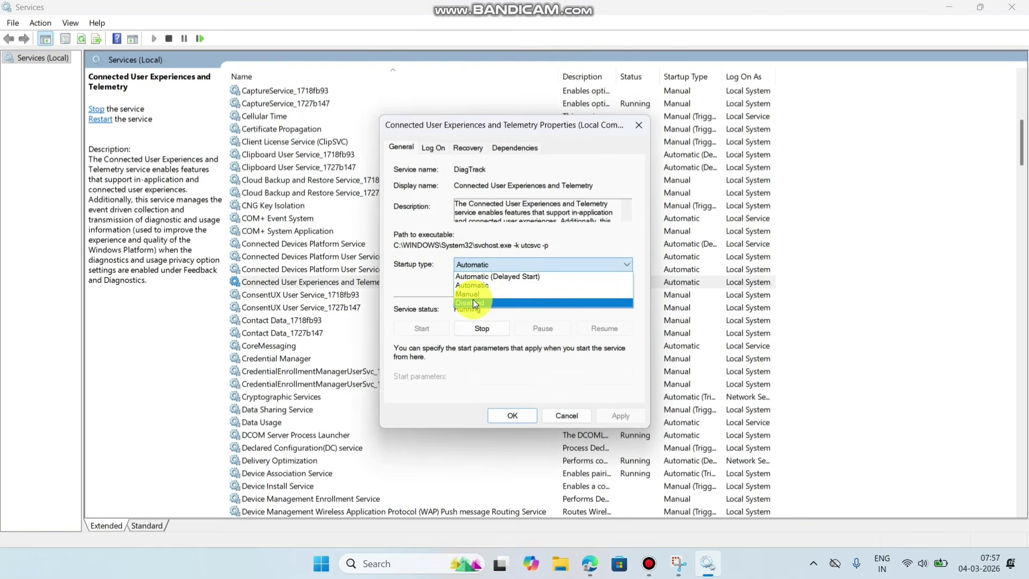
{"action": "left_click", "coordinate": [473, 301]}
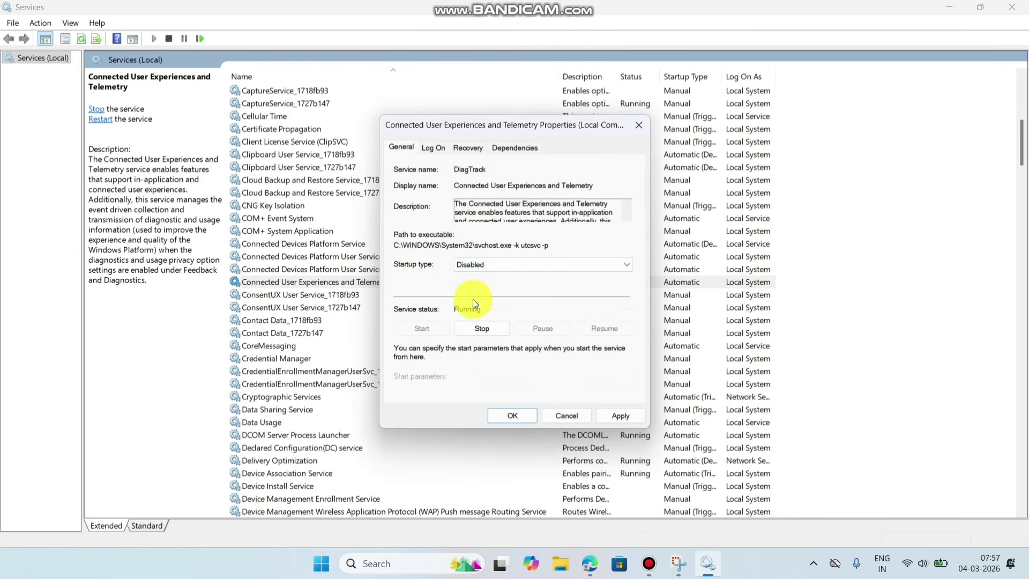
{"action": "left_click", "coordinate": [481, 328]}
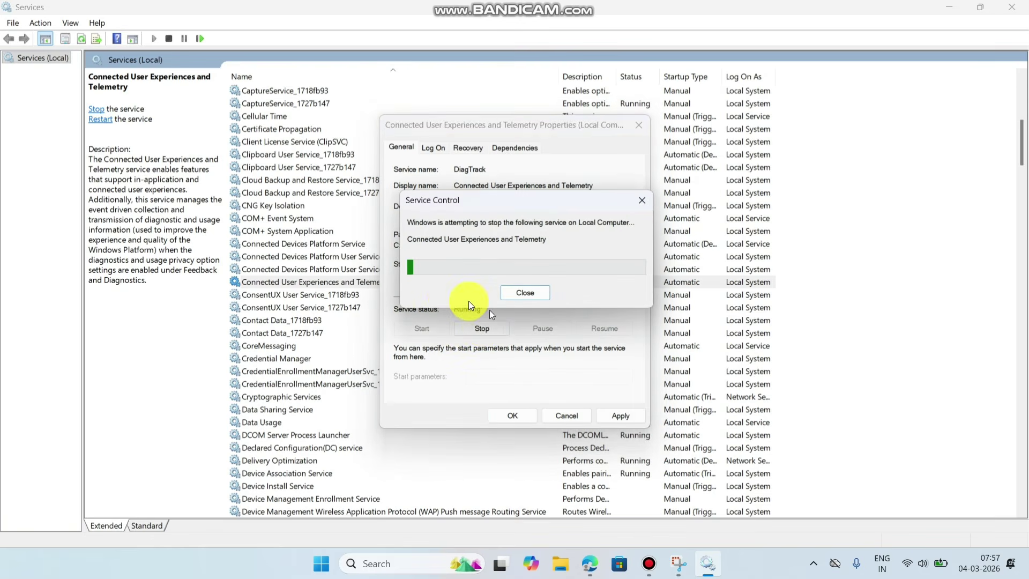
{"action": "left_click", "coordinate": [613, 419]}
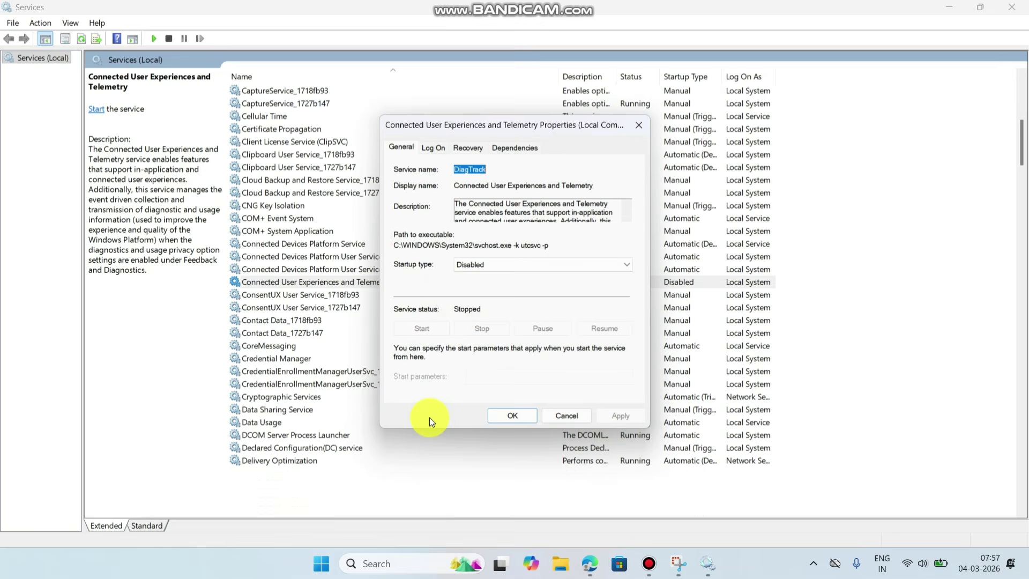
{"action": "left_click", "coordinate": [511, 415]}
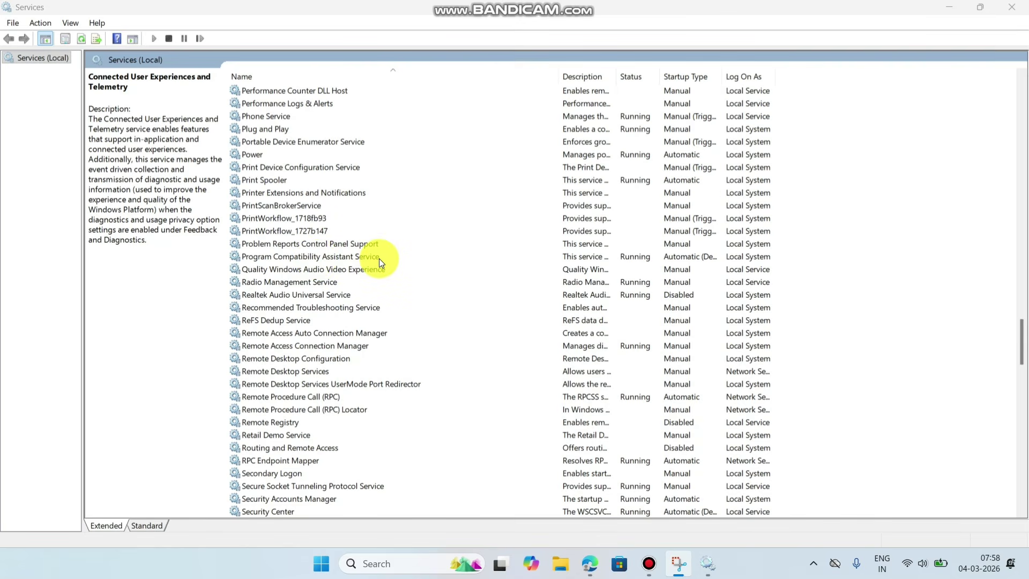
Set the Program Compatibility Assistant Service's startup type to Disabled, stop the service, and apply the change.
{"action": "left_click", "coordinate": [358, 257]}
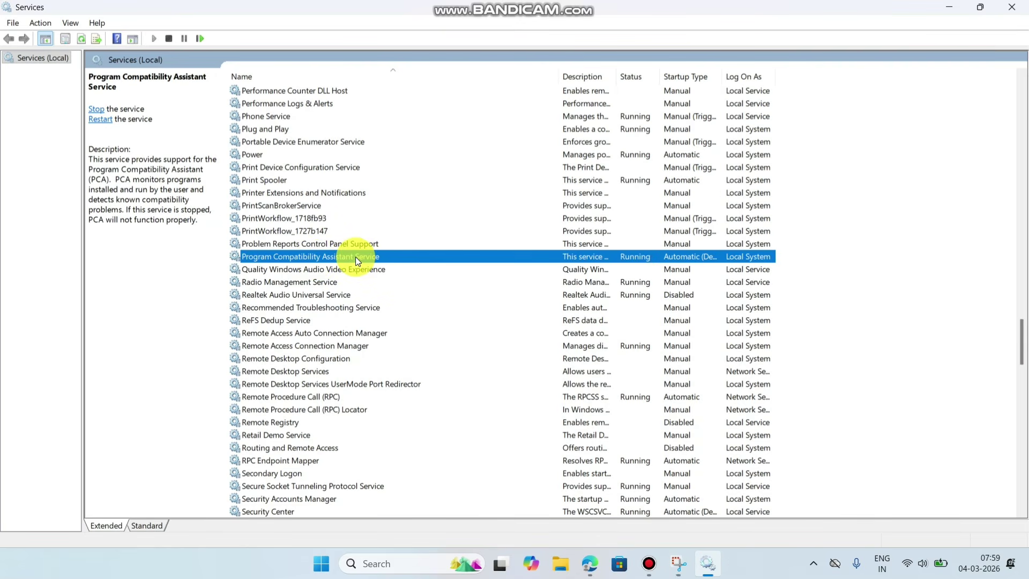
{"action": "double_click", "coordinate": [356, 257]}
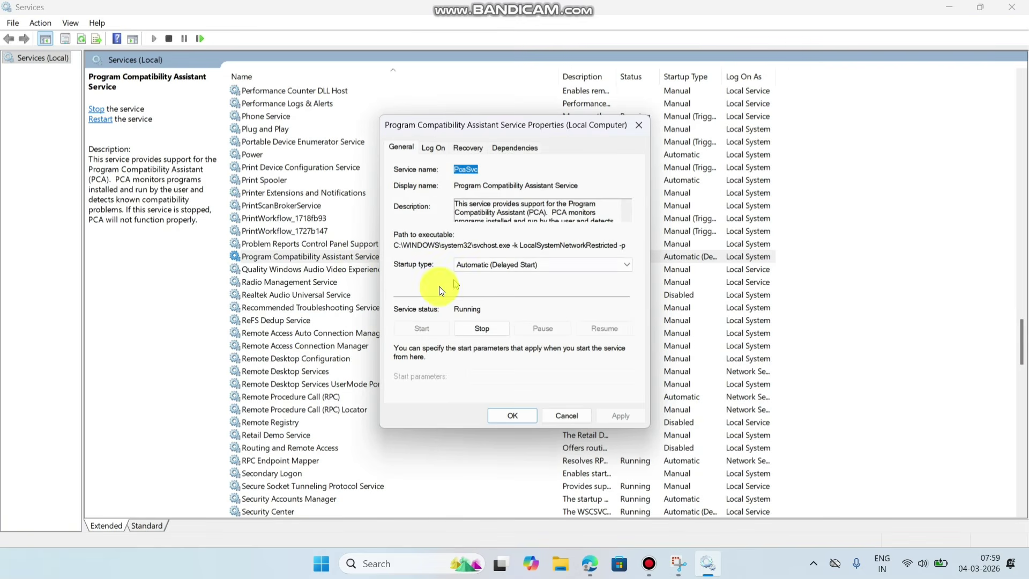
{"action": "left_click", "coordinate": [491, 266]}
{"action": "left_click", "coordinate": [472, 301]}
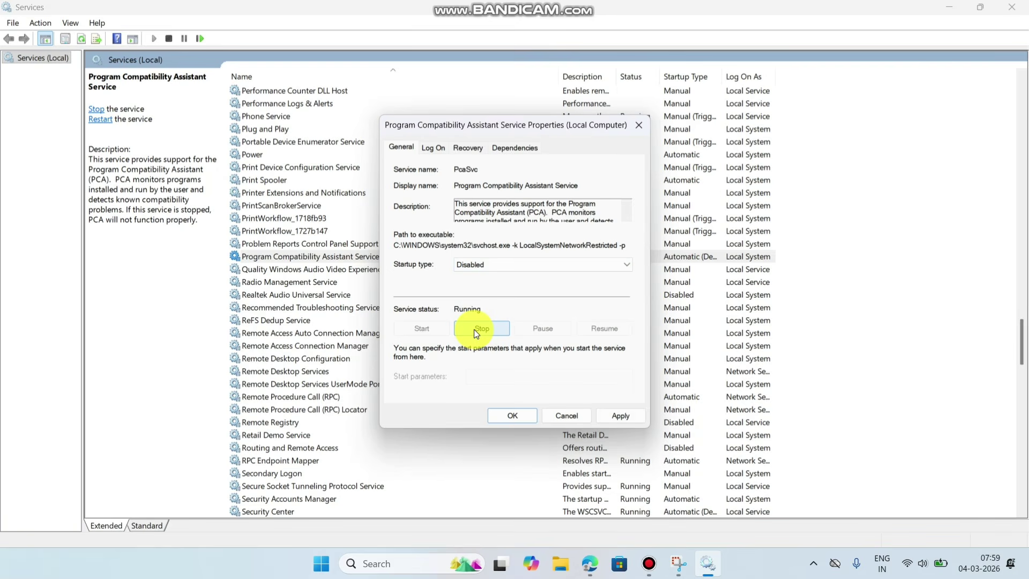
{"action": "left_click", "coordinate": [473, 328]}
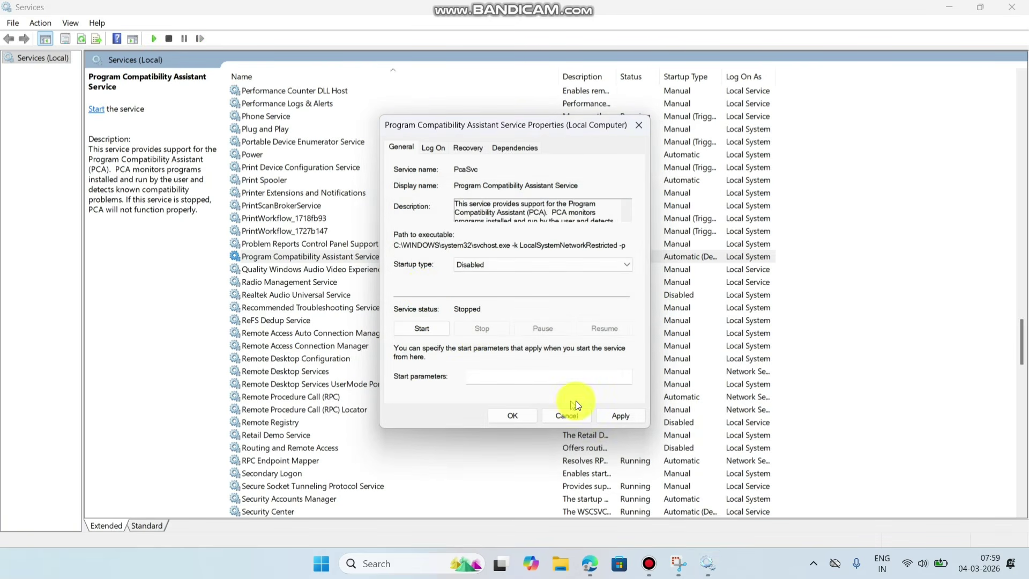
{"action": "left_click", "coordinate": [608, 416]}
{"action": "left_click", "coordinate": [505, 411]}
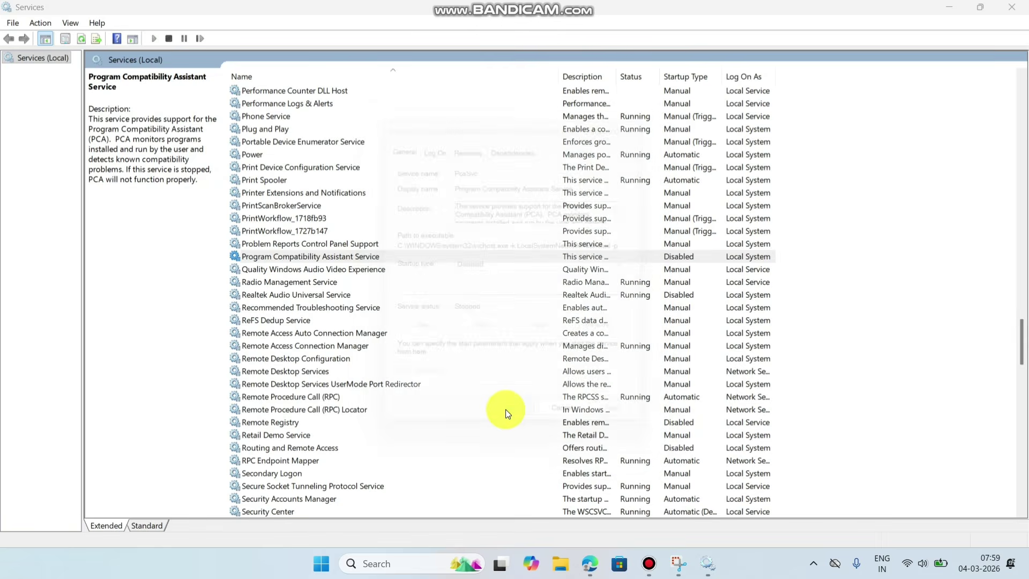
Set the Windows Biometric Service's startup type to Disabled and apply the change.
{"action": "scroll", "coordinate": [375, 279], "scroll_direction": "down", "scroll_amount": 20}
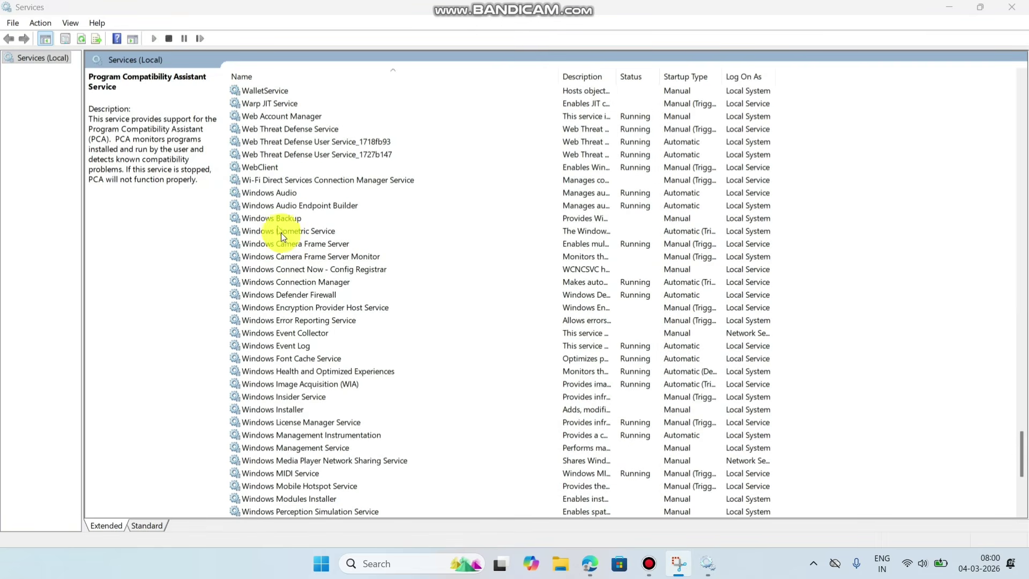
{"action": "left_click", "coordinate": [282, 233]}
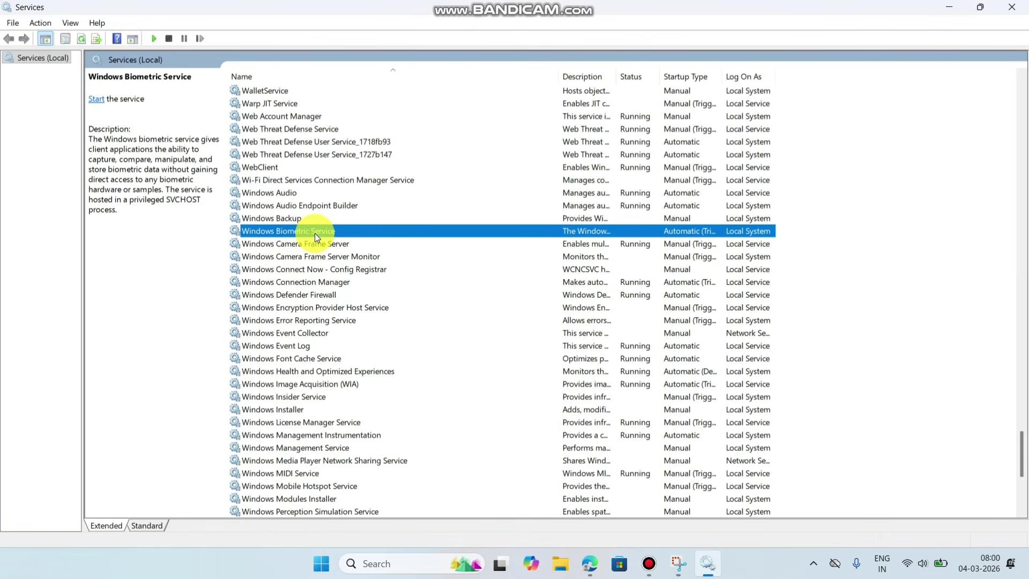
{"action": "right_click", "coordinate": [316, 229]}
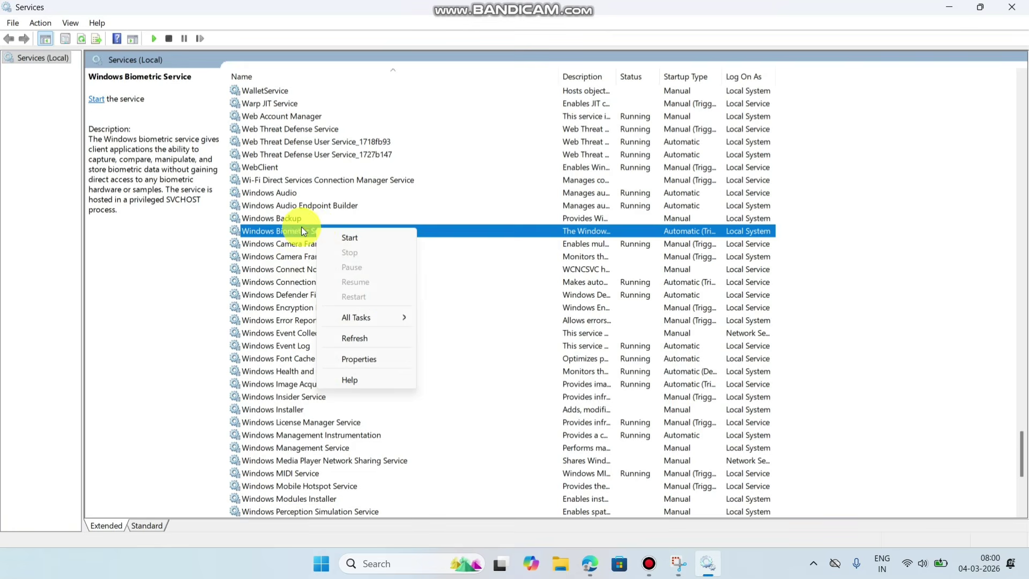
{"action": "left_click", "coordinate": [301, 226]}
{"action": "double_click", "coordinate": [300, 227]}
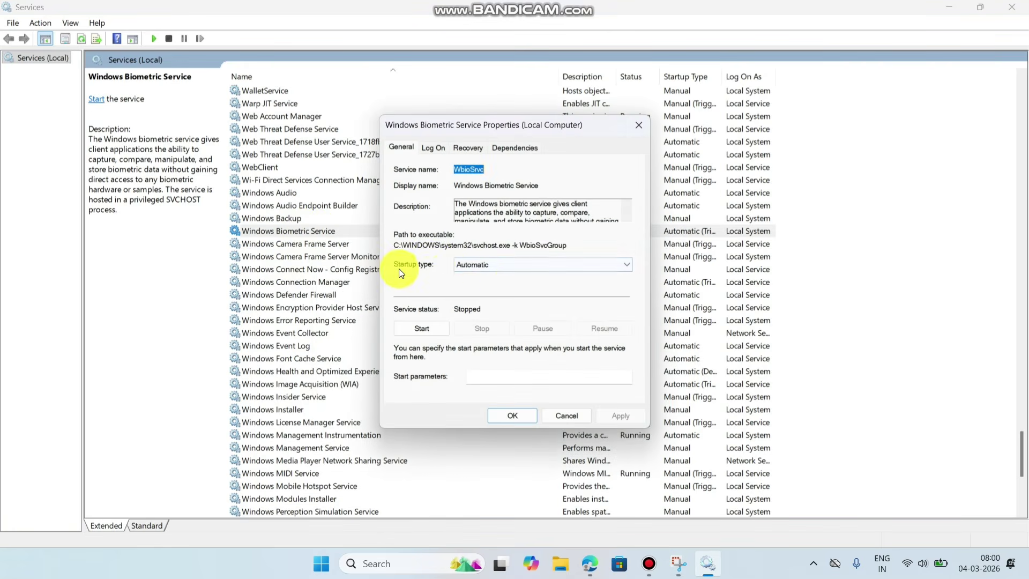
{"action": "left_click", "coordinate": [487, 269]}
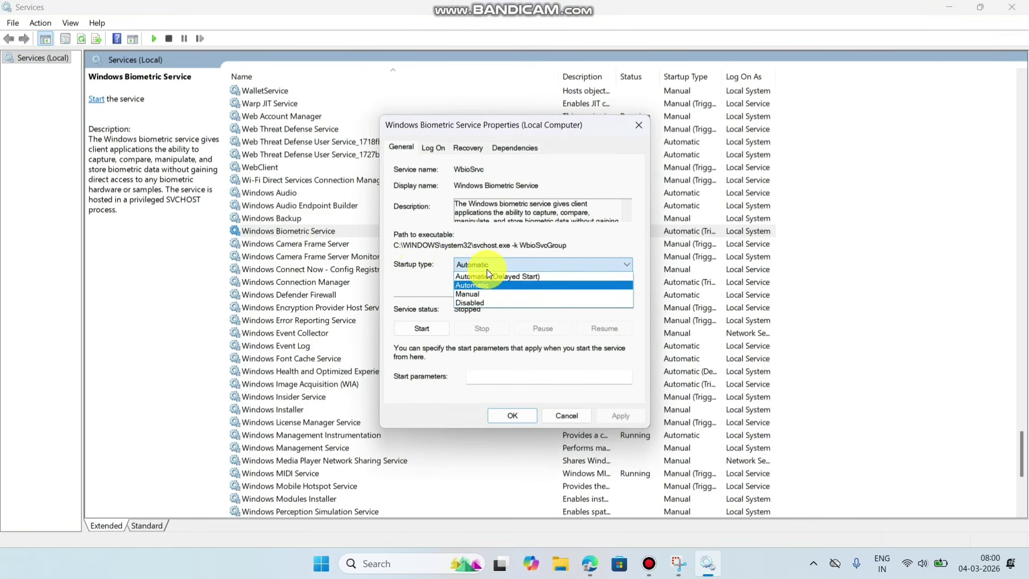
{"action": "left_click", "coordinate": [469, 303]}
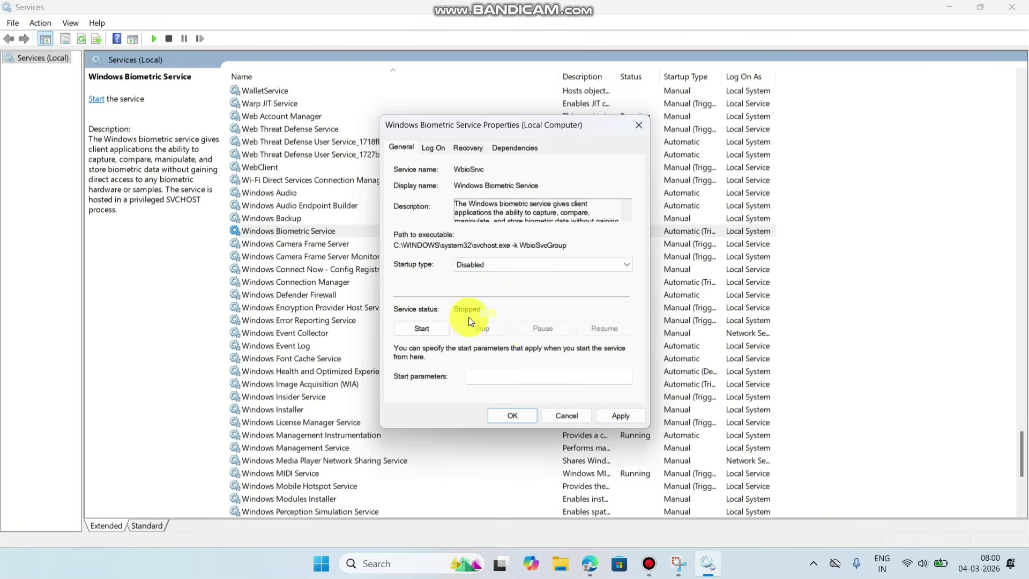
{"action": "left_click", "coordinate": [621, 412]}
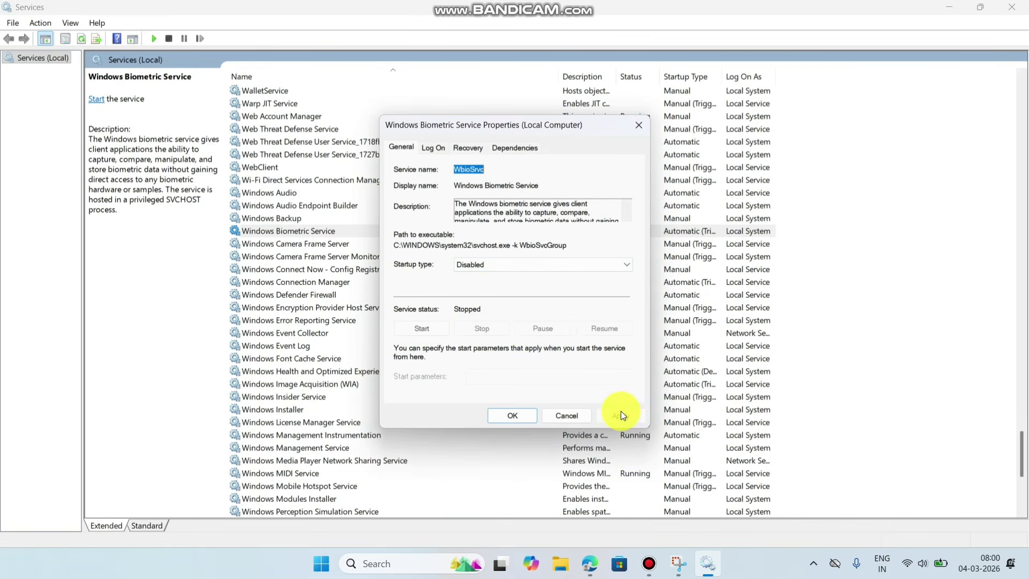
{"action": "left_click", "coordinate": [514, 416]}
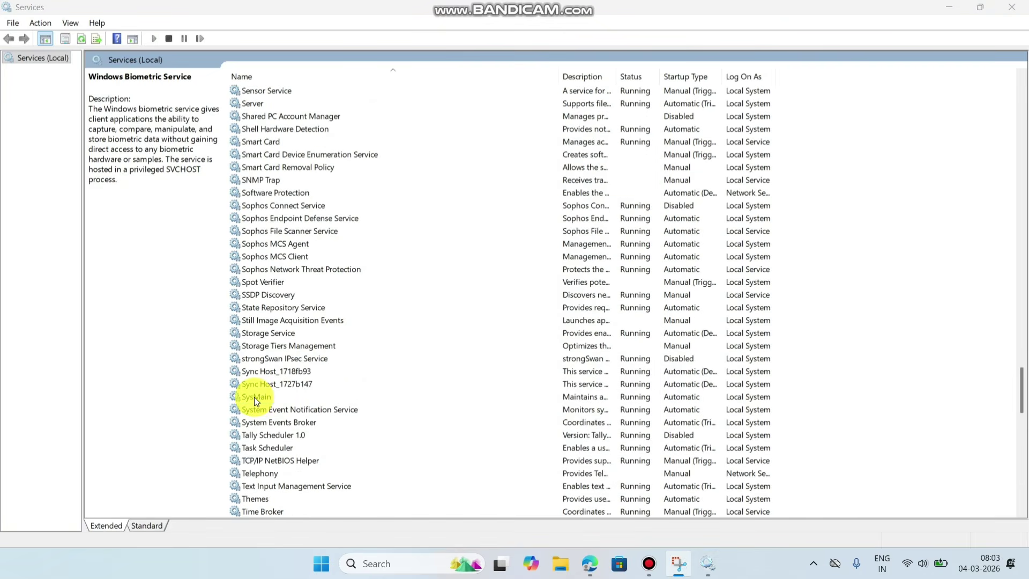
Set the SysMain service's startup type to Disabled, stop the service, and apply the change.
{"action": "left_click", "coordinate": [254, 396]}
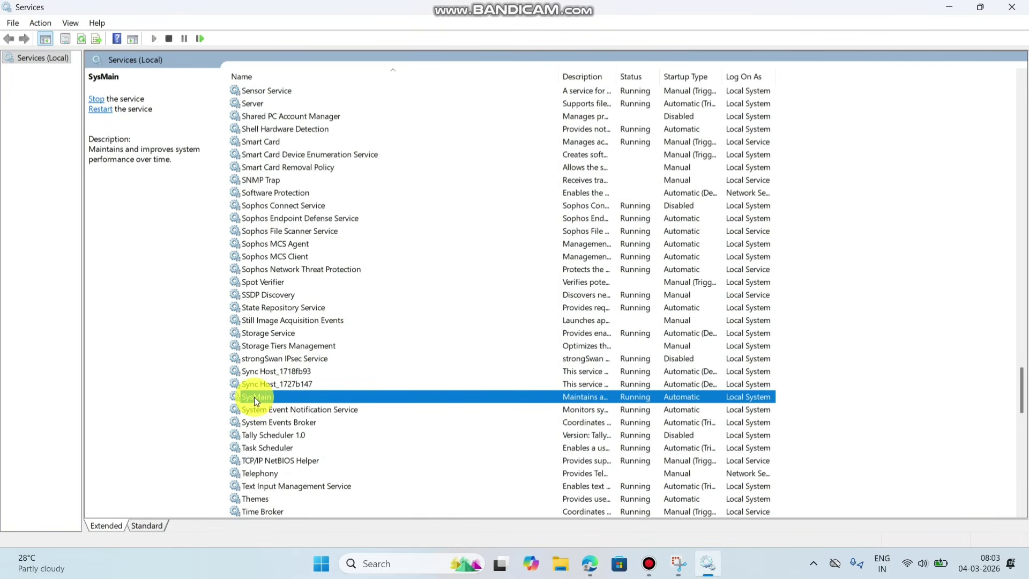
{"action": "right_click", "coordinate": [255, 397]}
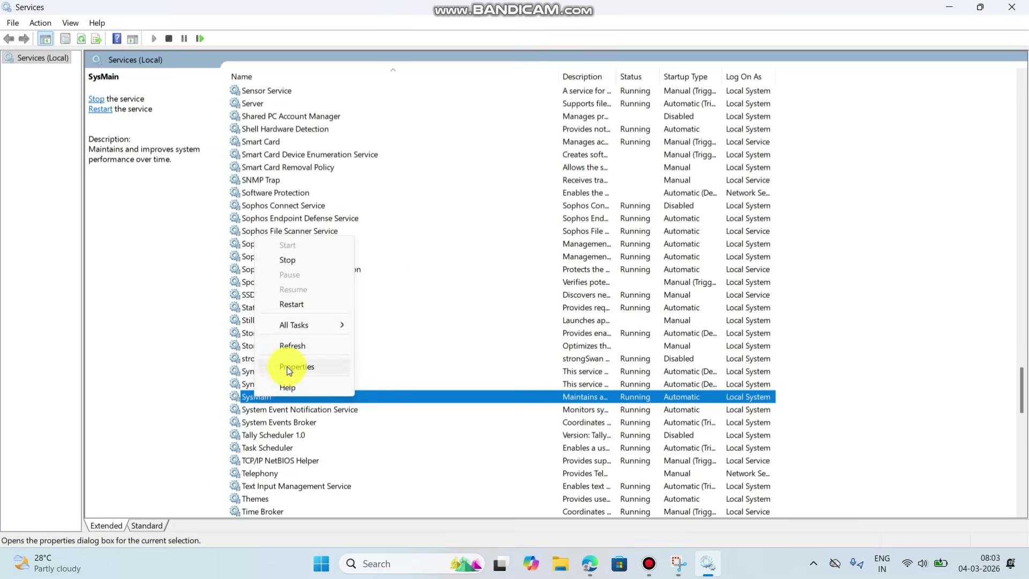
{"action": "left_click", "coordinate": [289, 367]}
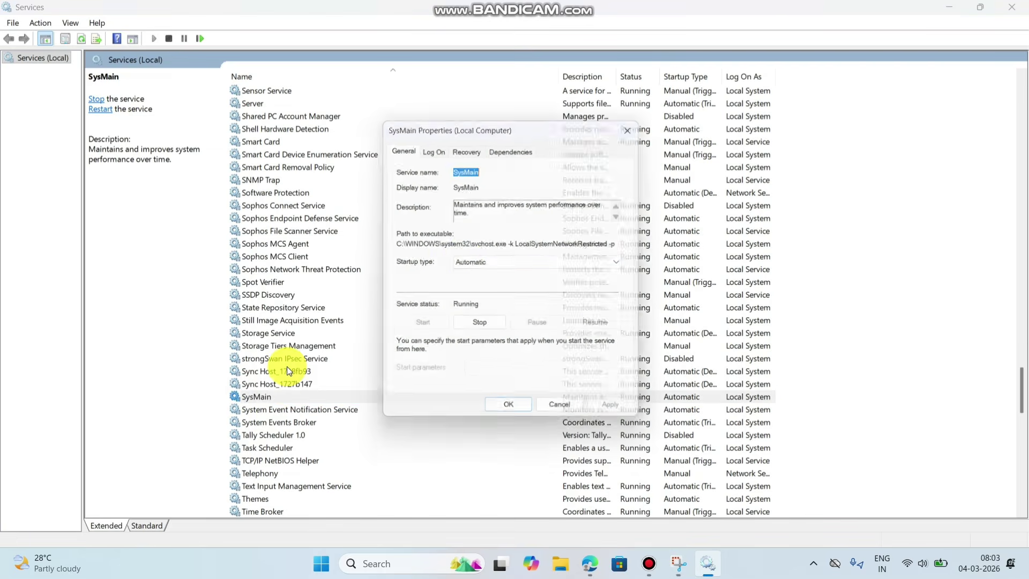
{"action": "left_click", "coordinate": [467, 265]}
{"action": "left_click", "coordinate": [471, 304]}
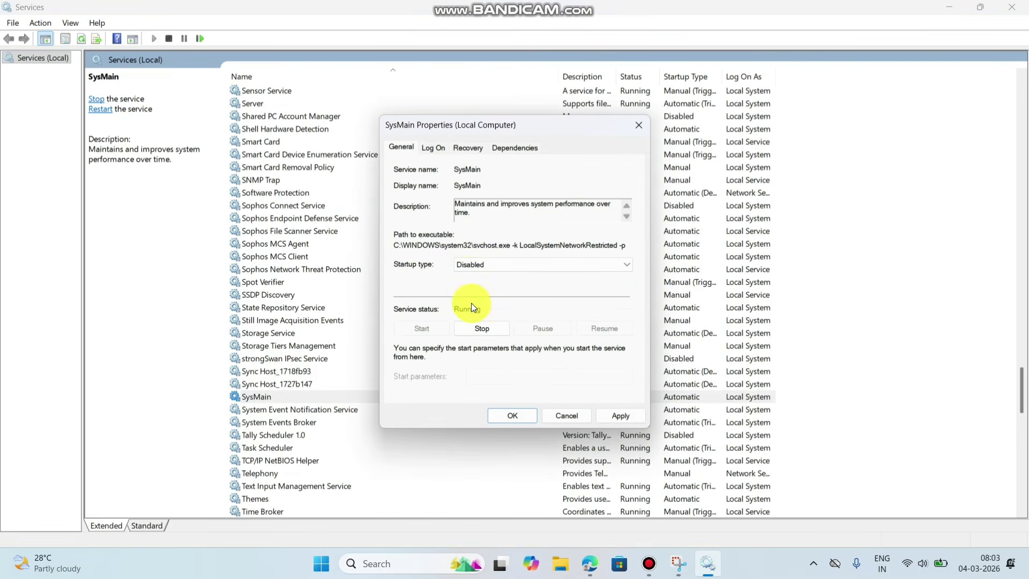
{"action": "left_click", "coordinate": [483, 329]}
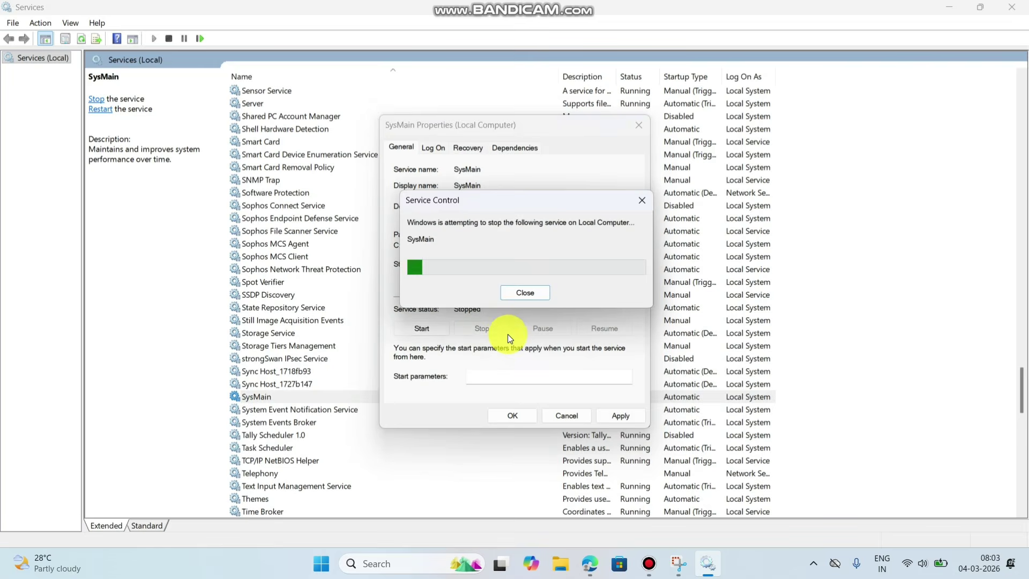
{"action": "left_click", "coordinate": [636, 419]}
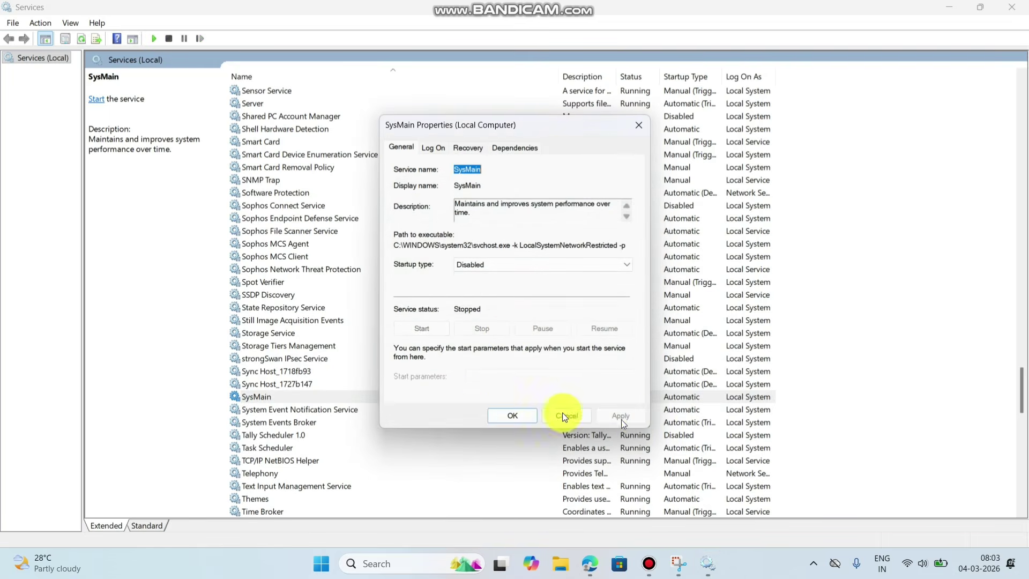
{"action": "left_click", "coordinate": [503, 417]}
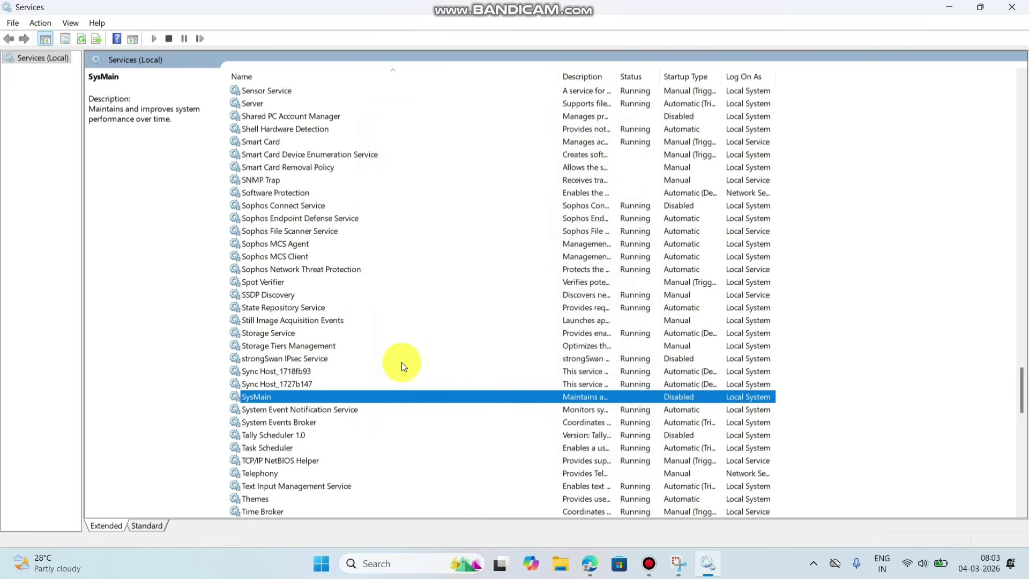
Set the Windows Search service's startup type to Disabled, stop the service, and apply the change.
{"action": "scroll", "coordinate": [284, 442], "scroll_direction": "down", "scroll_amount": 18}
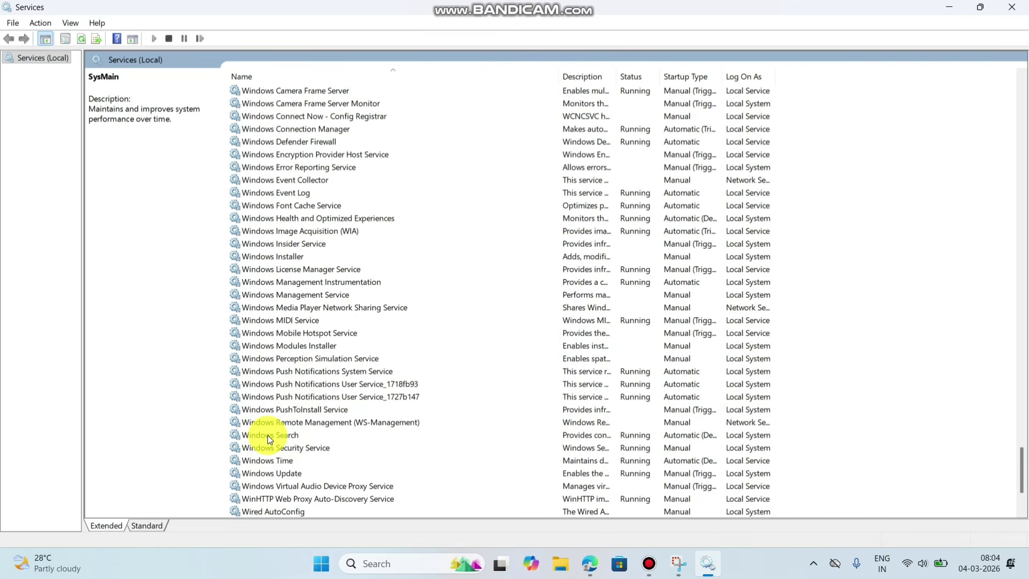
{"action": "double_click", "coordinate": [267, 435]}
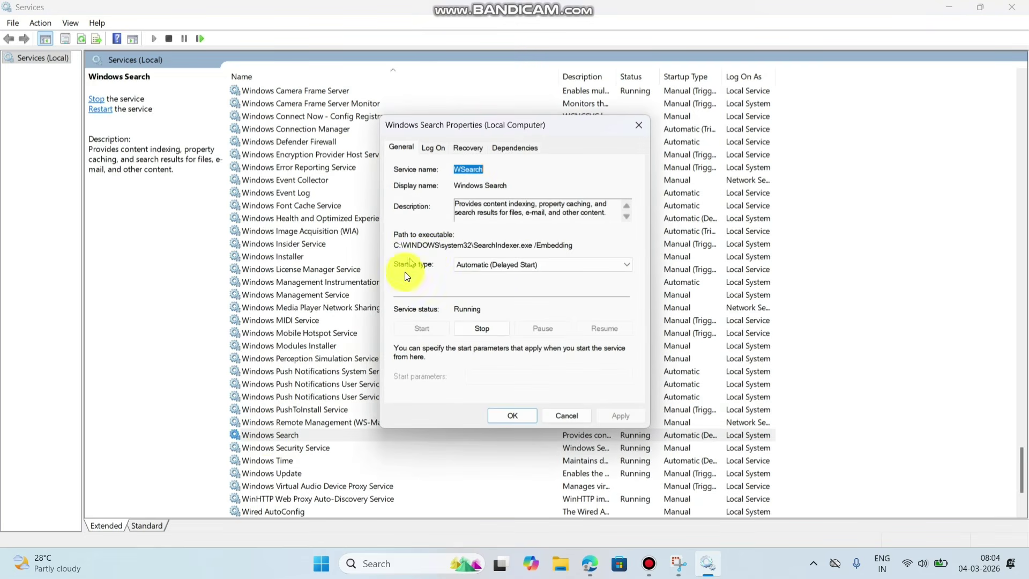
{"action": "left_click", "coordinate": [519, 265]}
{"action": "left_click", "coordinate": [467, 302]}
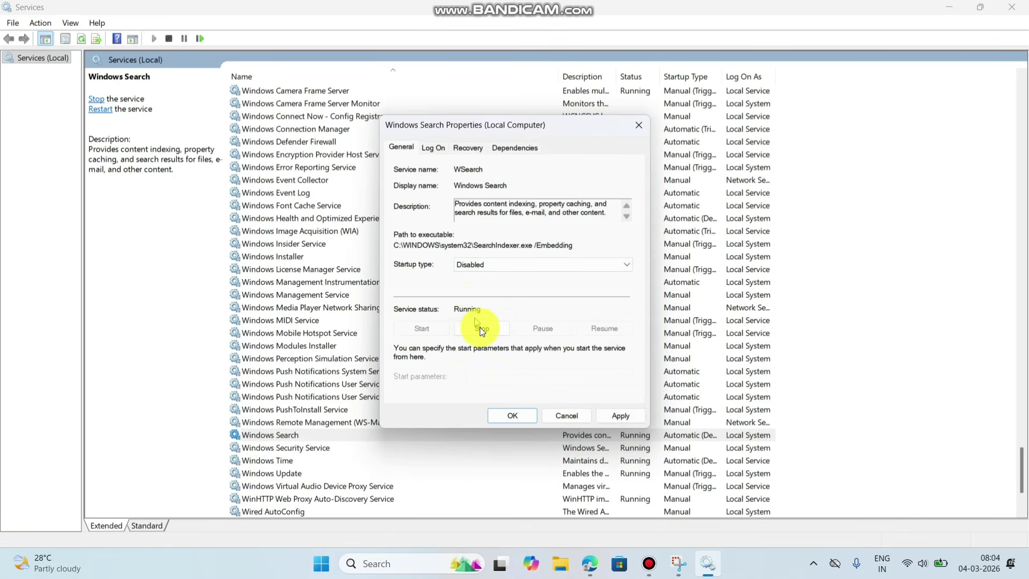
{"action": "left_click", "coordinate": [480, 328]}
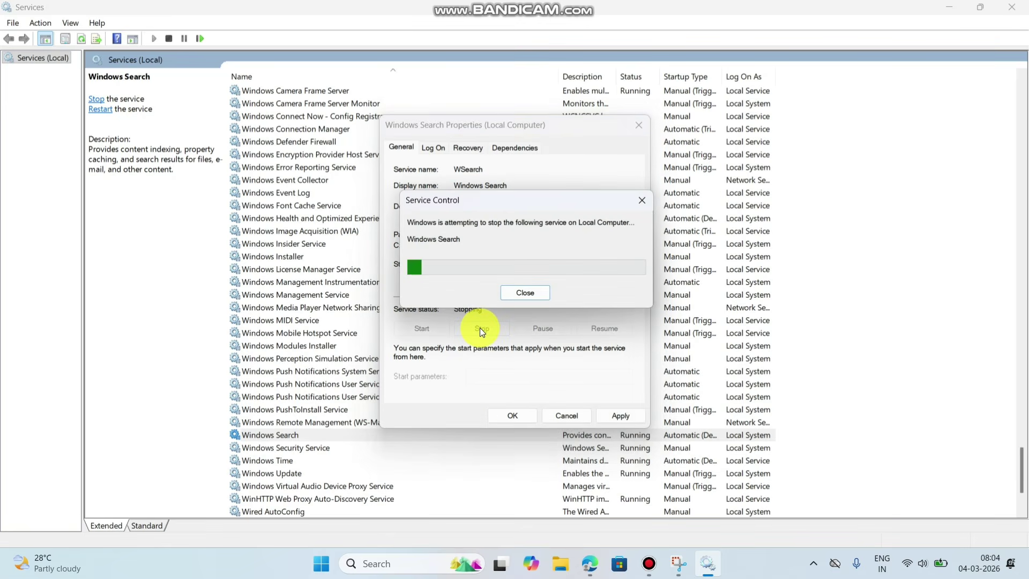
{"action": "left_click", "coordinate": [618, 418]}
{"action": "left_click", "coordinate": [512, 416]}
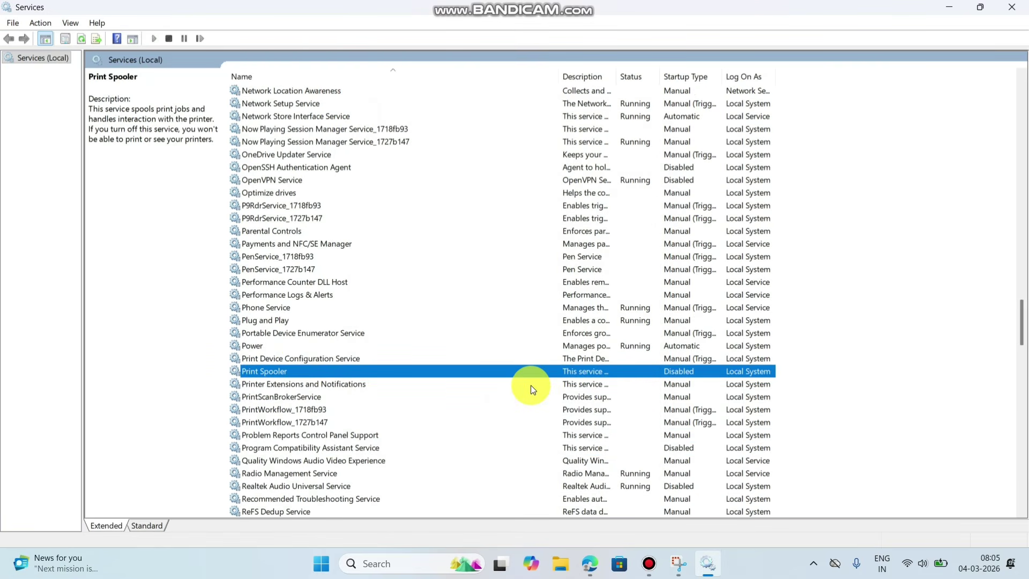
Look through the remaining services in the list and close the Services window.
{"action": "scroll", "coordinate": [530, 384], "scroll_direction": "down", "scroll_amount": 4}
{"action": "scroll", "coordinate": [531, 385], "scroll_direction": "down", "scroll_amount": 7}
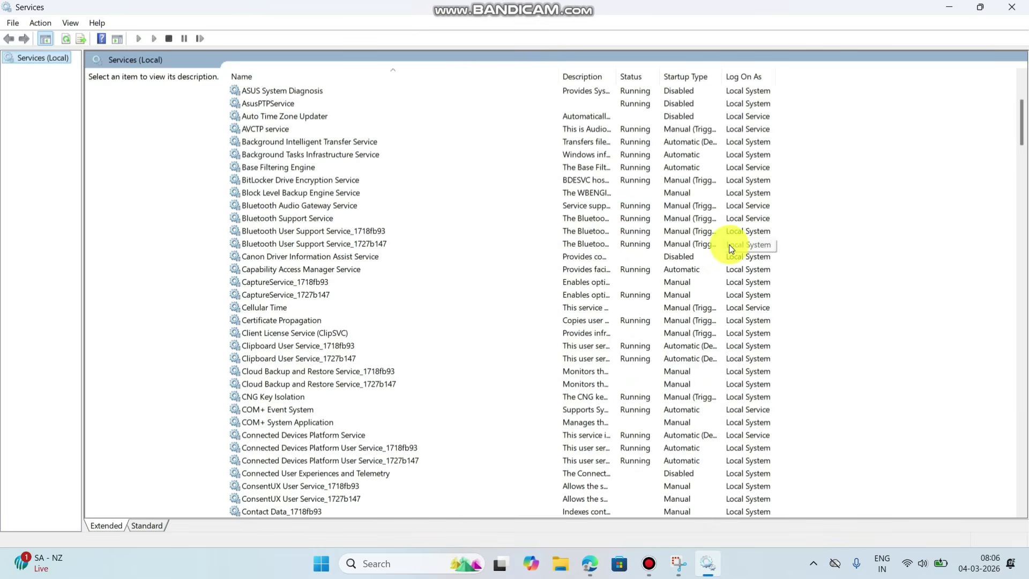
{"action": "left_click", "coordinate": [1012, 10]}
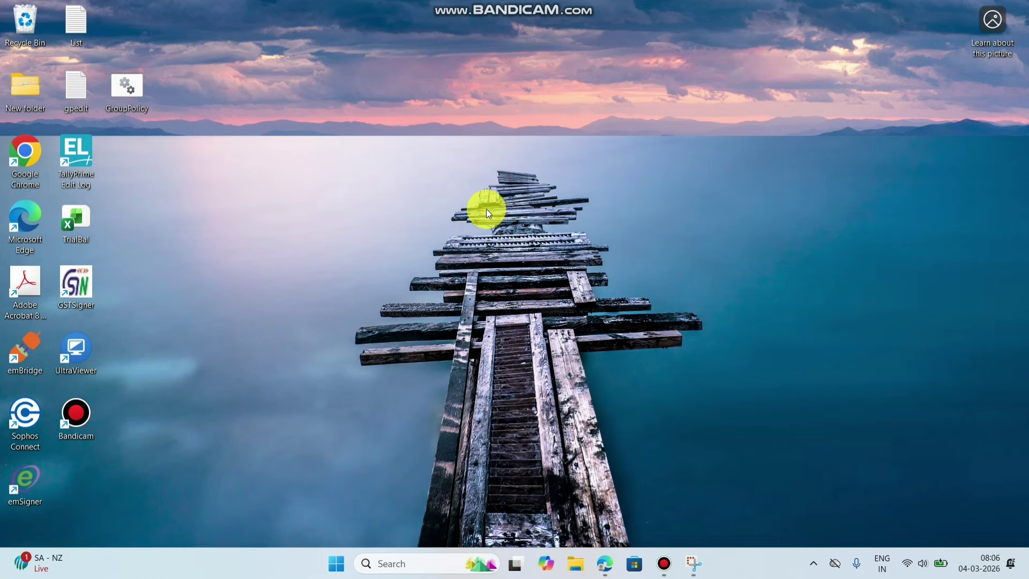
{"action": "left_click", "coordinate": [336, 563]}
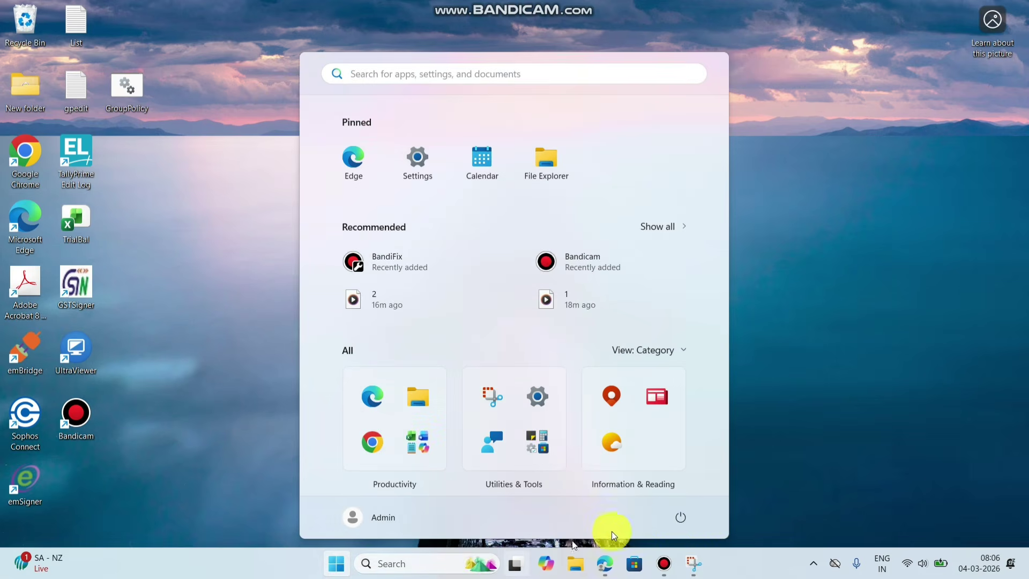
{"action": "left_click", "coordinate": [680, 517]}
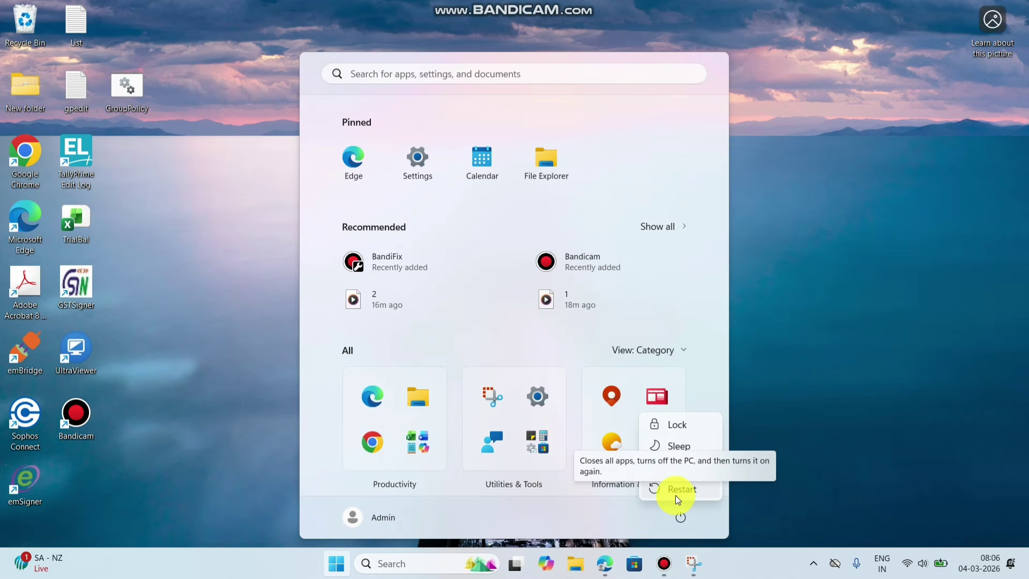
{"action": "left_click", "coordinate": [764, 359]}
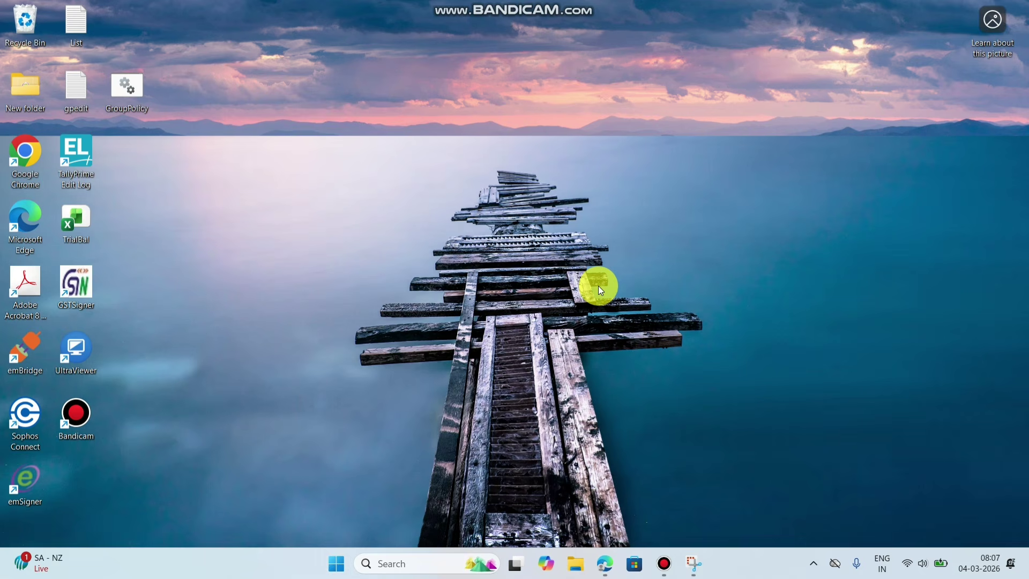